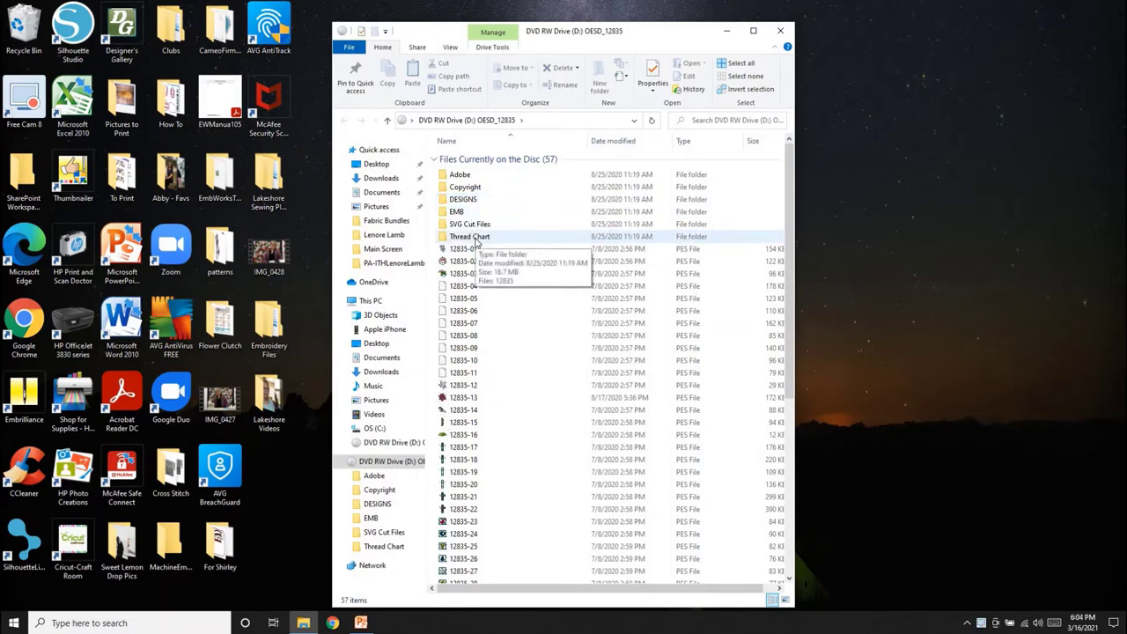
# Open the disc's DESIGNS folder and move the Explorer window to the left side of the screen.
pyautogui.doubleClick(477, 201)
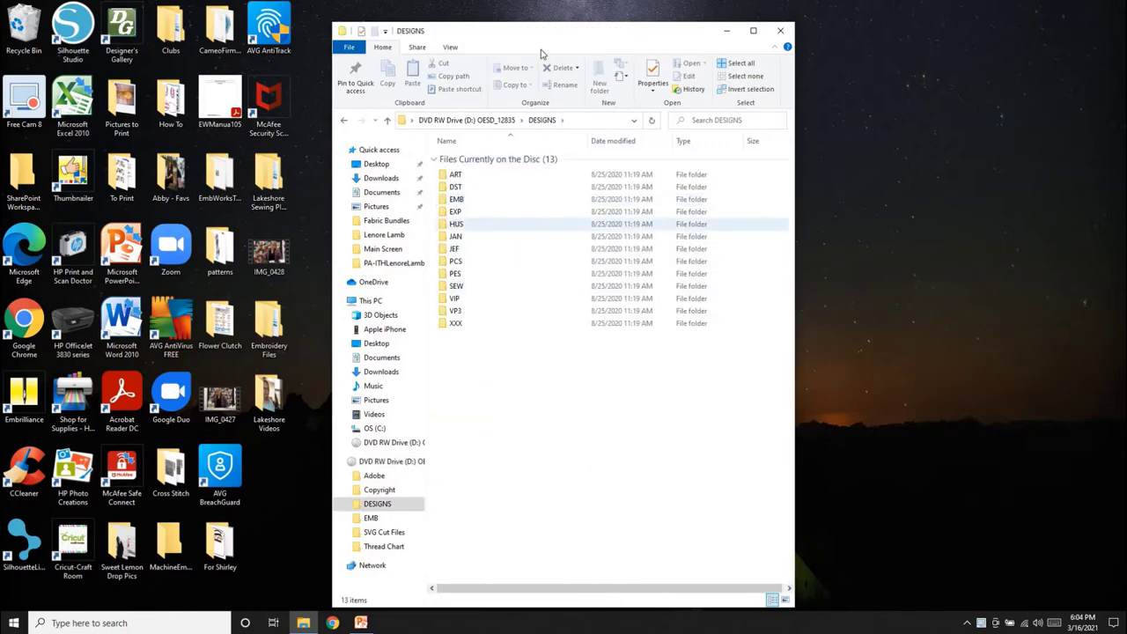
pyautogui.moveTo(567, 34); pyautogui.dragTo(861, 35)
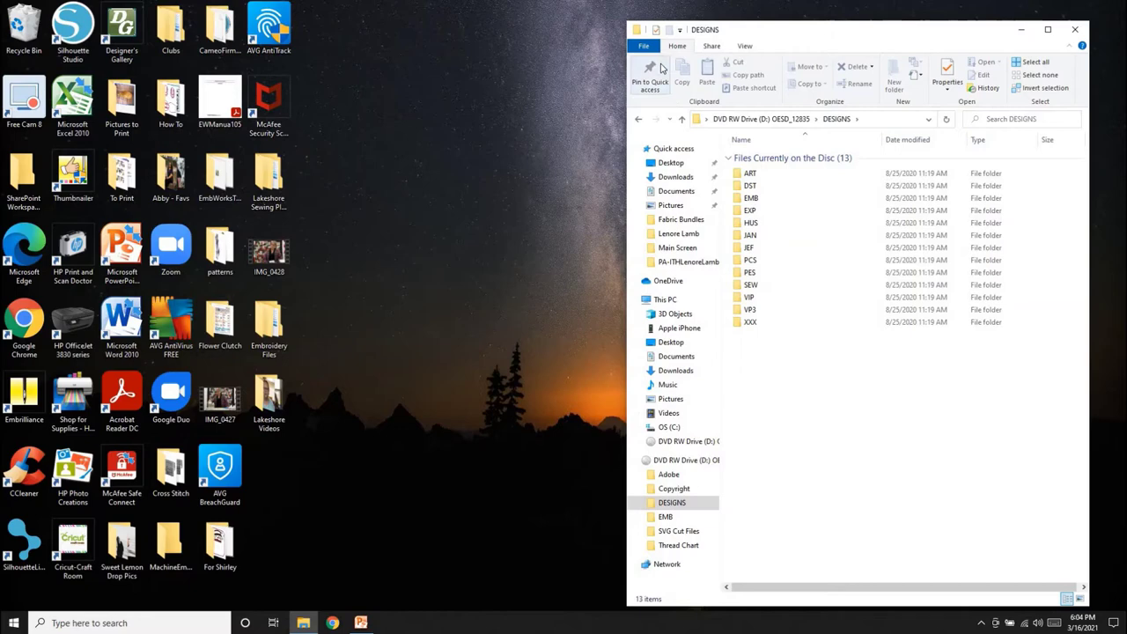
pyautogui.moveTo(740, 40)
pyautogui.mouseDown()
pyautogui.moveTo(305, 4)
pyautogui.moveTo(137, 33)
pyautogui.mouseUp()
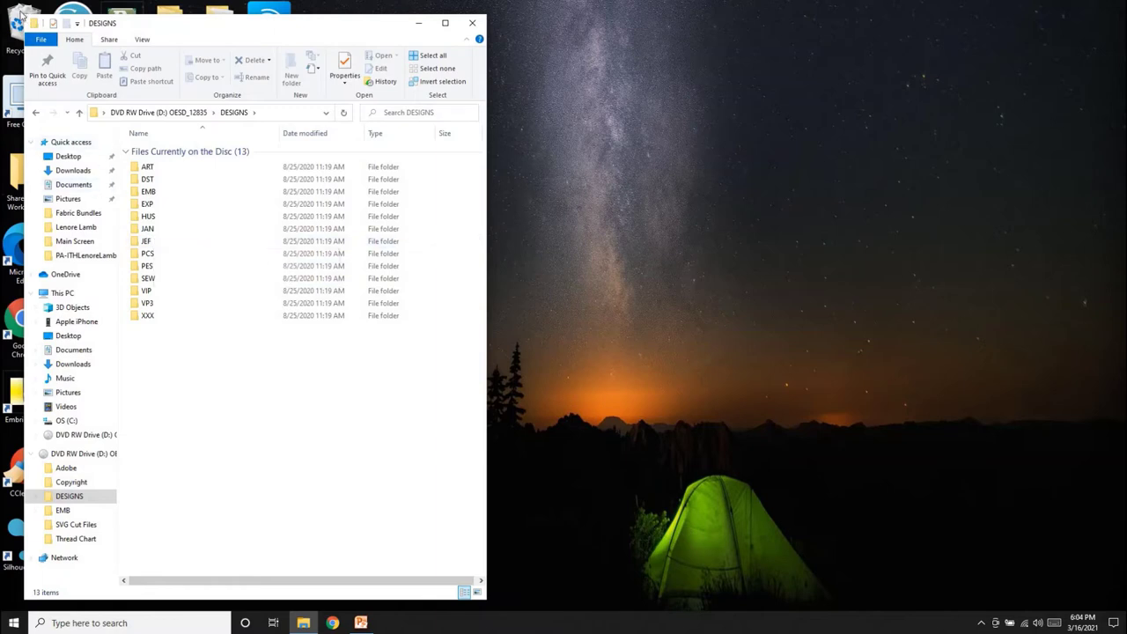
# Open a second Explorer window on DESIGNS and place it on the right side.
pyautogui.click(41, 42)
pyautogui.moveTo(81, 60)
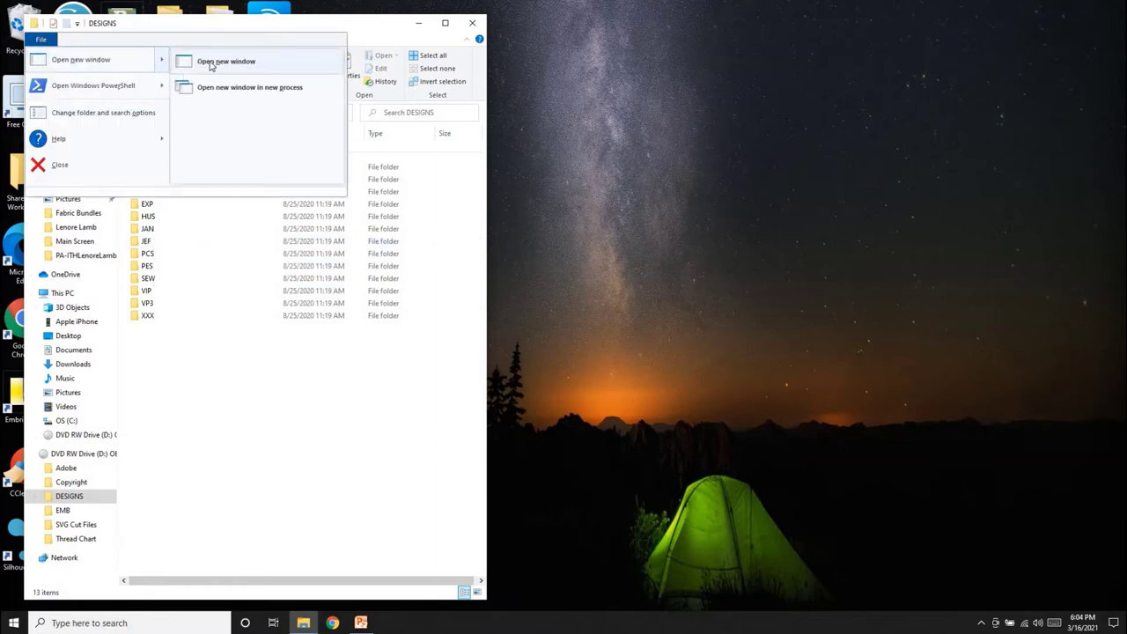
pyautogui.click(211, 66)
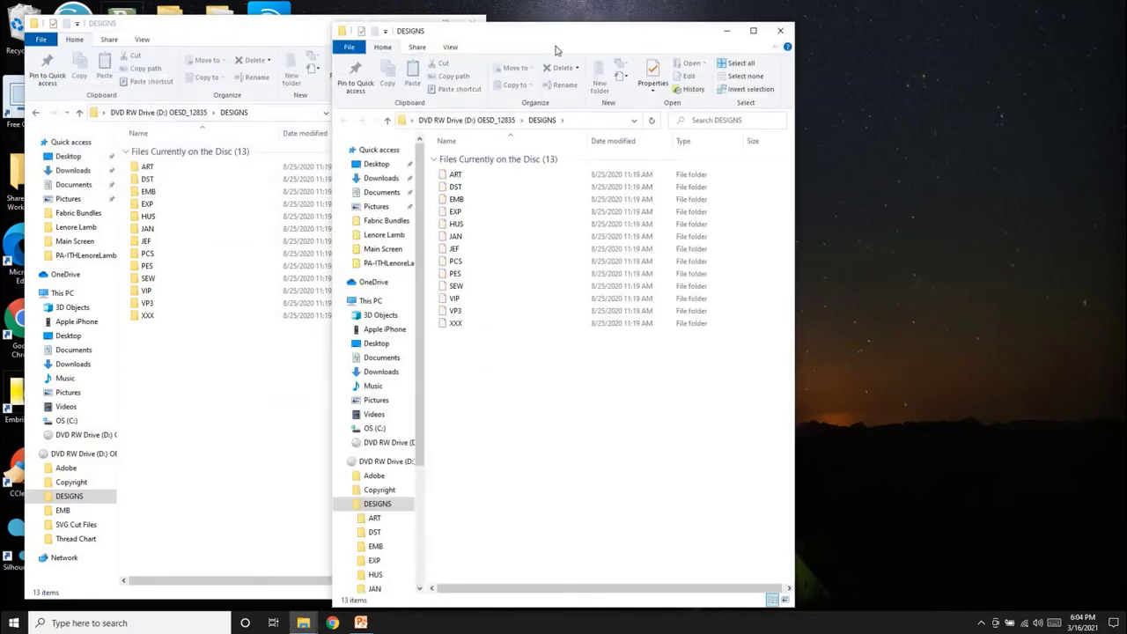
pyautogui.moveTo(555, 43); pyautogui.dragTo(777, 41)
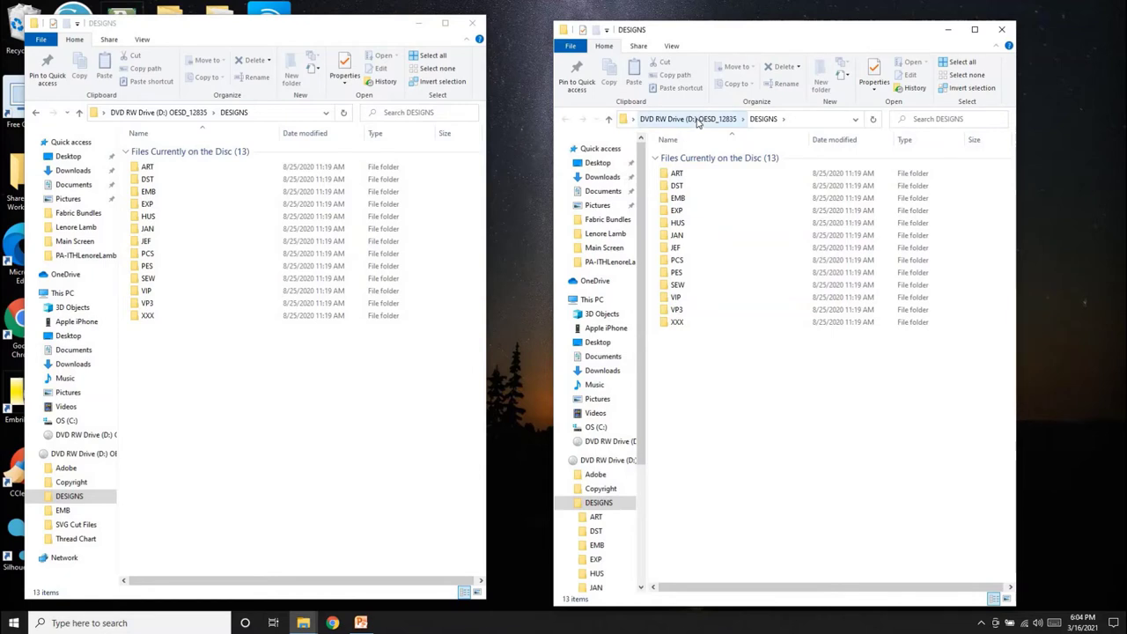
# In the right window, go to Desktop > Embroidery Files > OESD, listing its 42 collections.
pyautogui.click(598, 167)
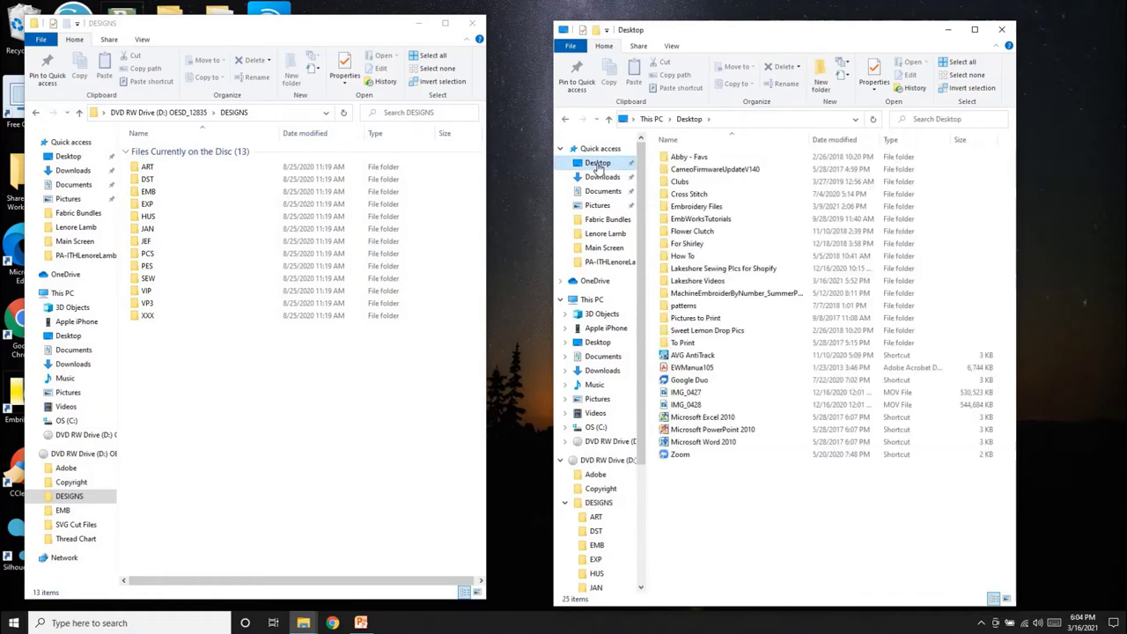
pyautogui.doubleClick(700, 208)
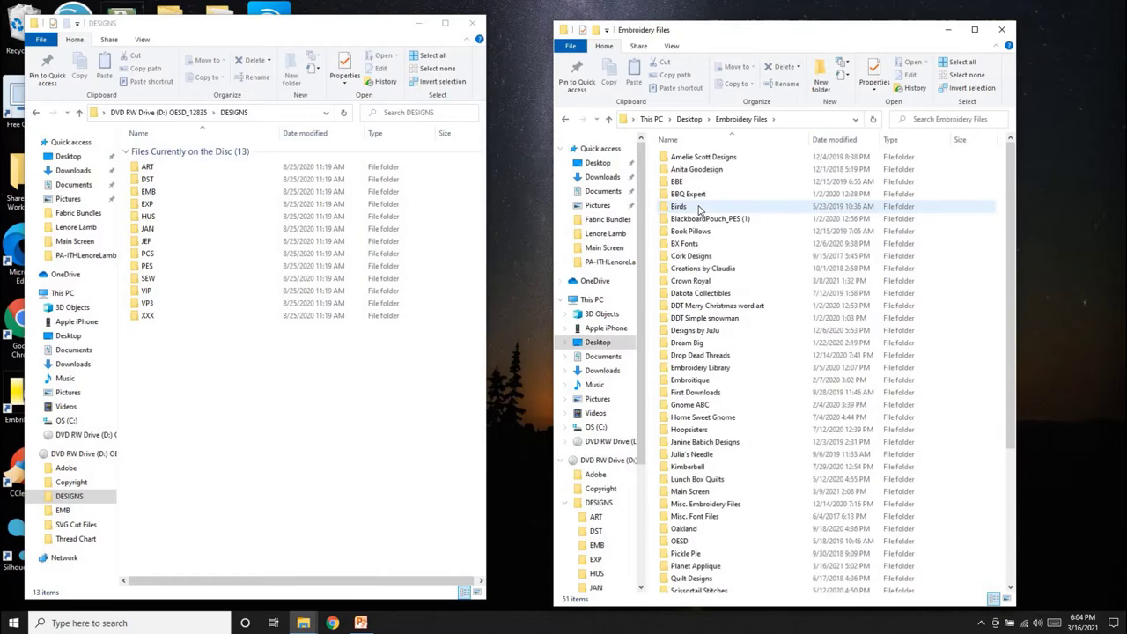
pyautogui.scroll(-3, 732, 422)
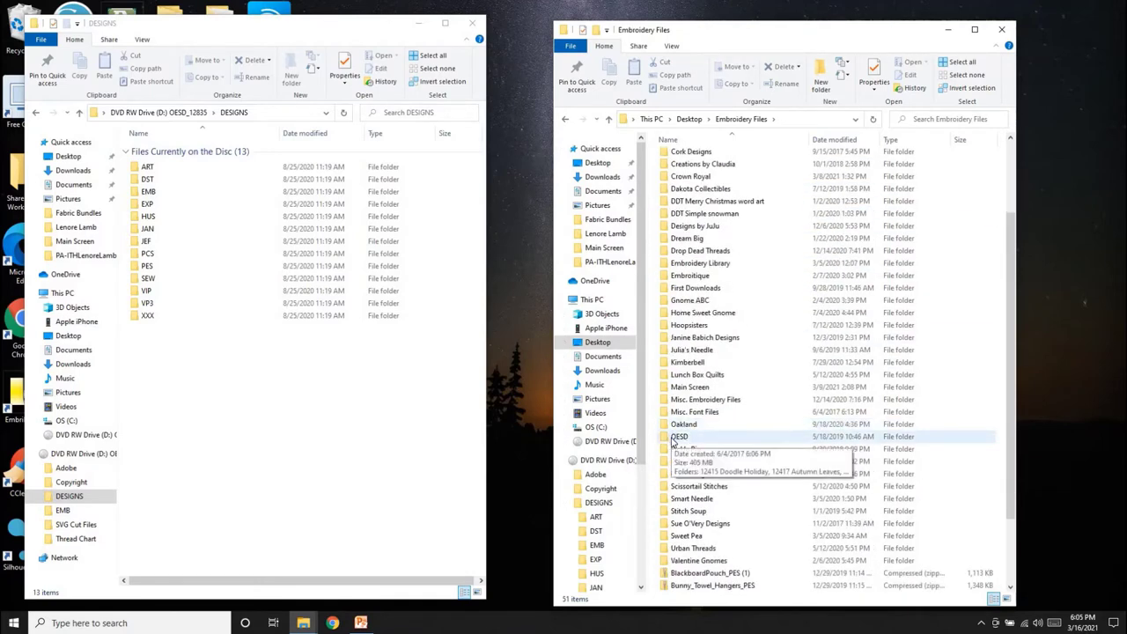
pyautogui.doubleClick(674, 437)
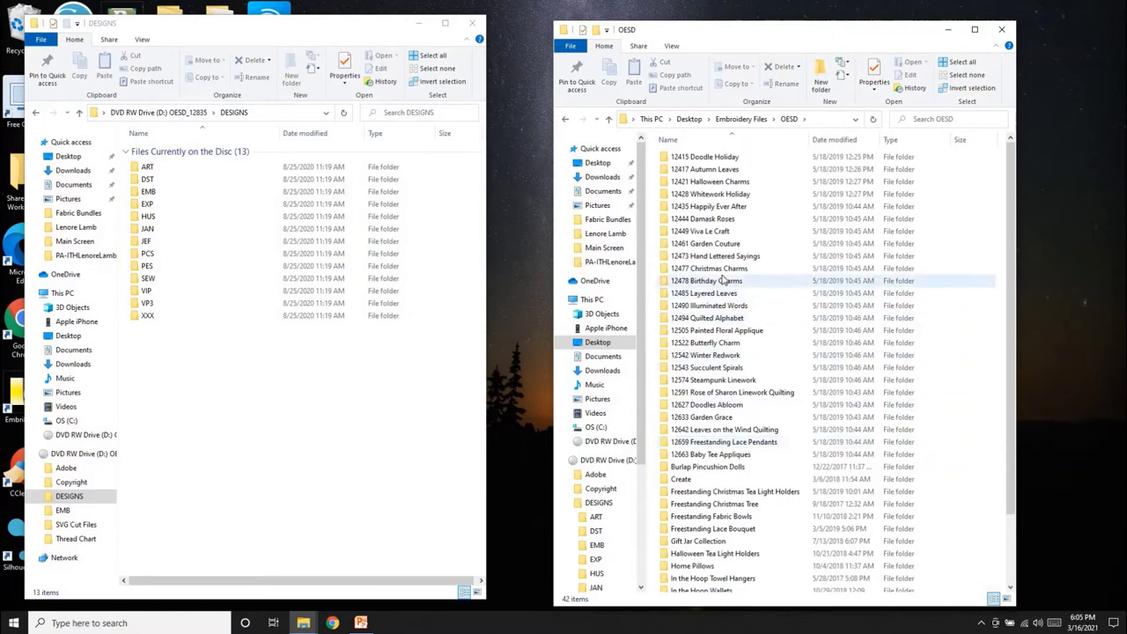
pyautogui.moveTo(1014, 333); pyautogui.dragTo(1022, 425)
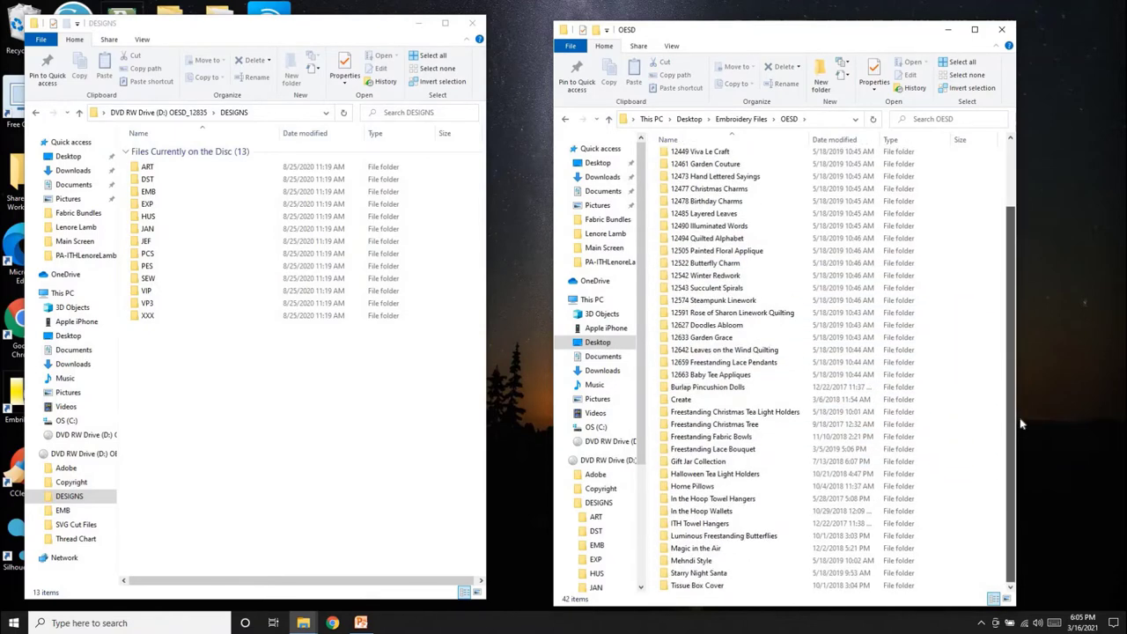
pyautogui.scroll(2, 1016, 233)
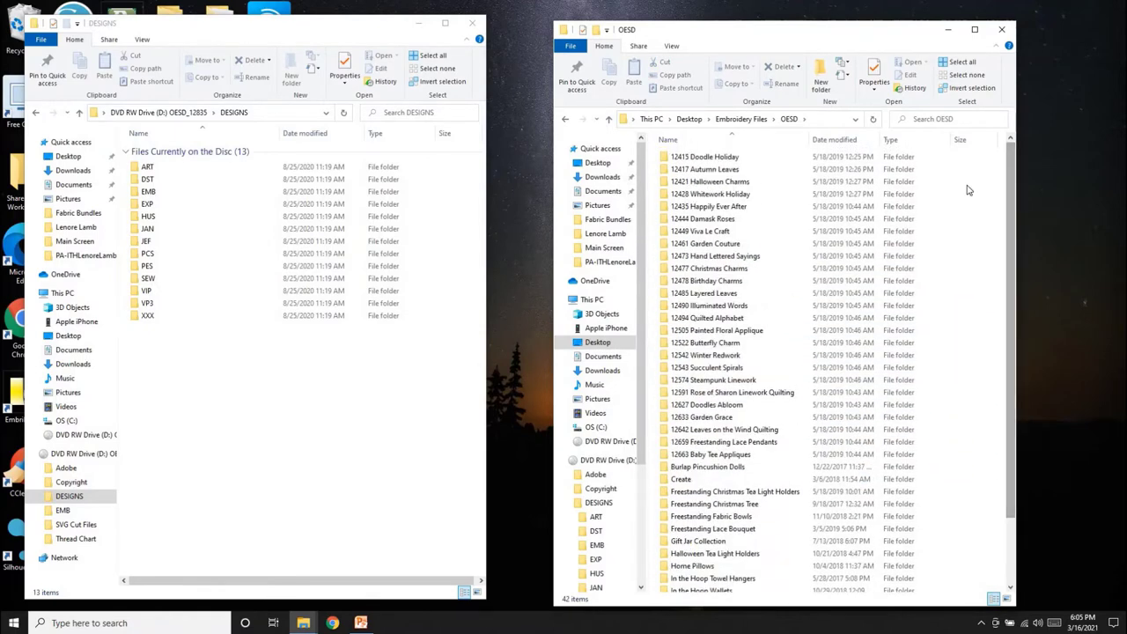
# Create a new folder in OESD named '12835 Holly Jolly Ornaments & Accents'.
pyautogui.click(824, 70)
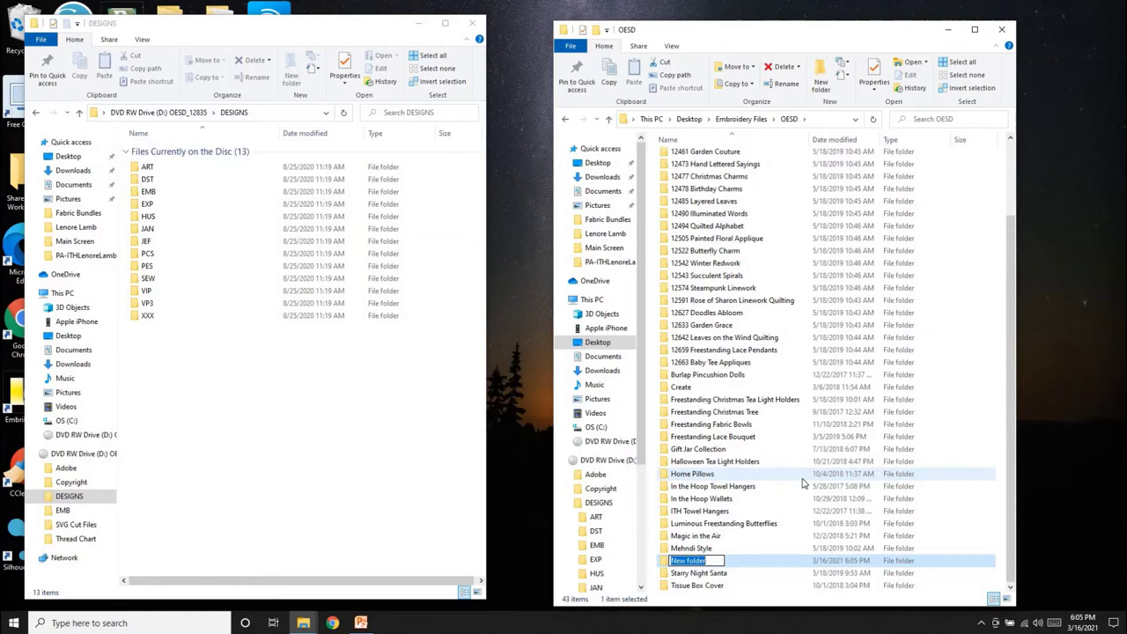
pyautogui.write('1283')
pyautogui.write('5')
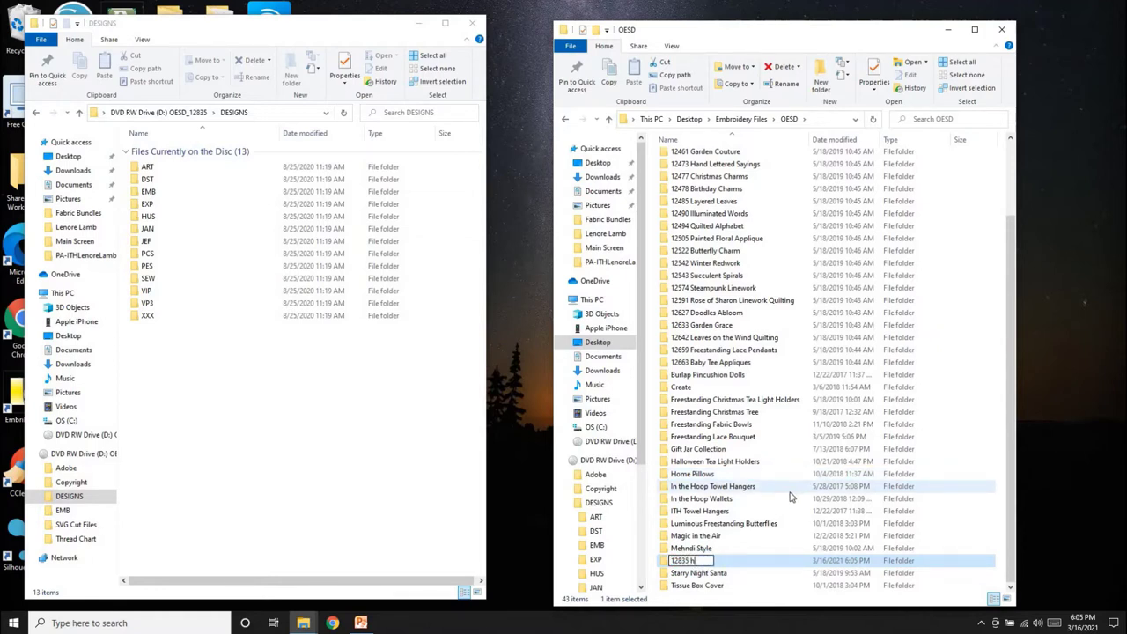
pyautogui.write(' Holly ')
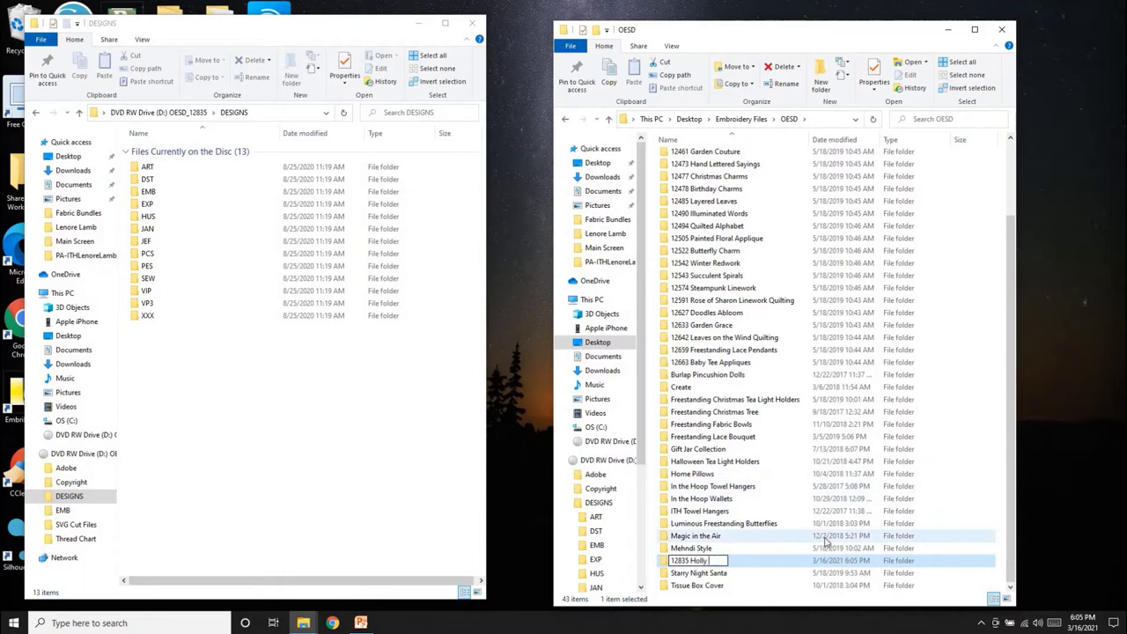
pyautogui.write('Jolly ')
pyautogui.write('Ornaments')
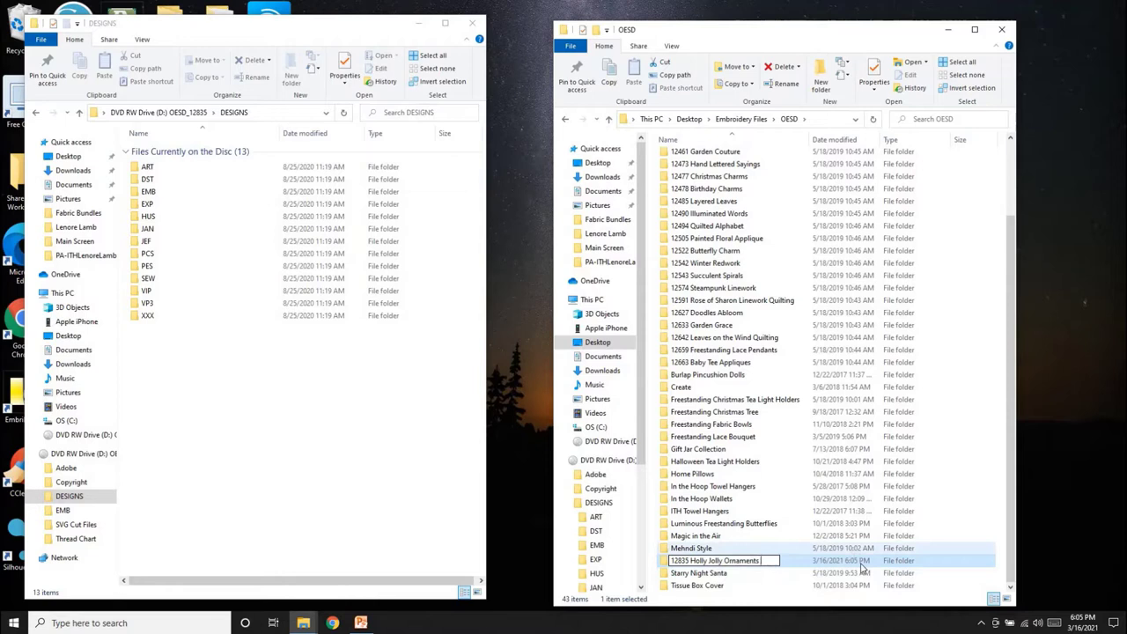
pyautogui.write(' & Accent')
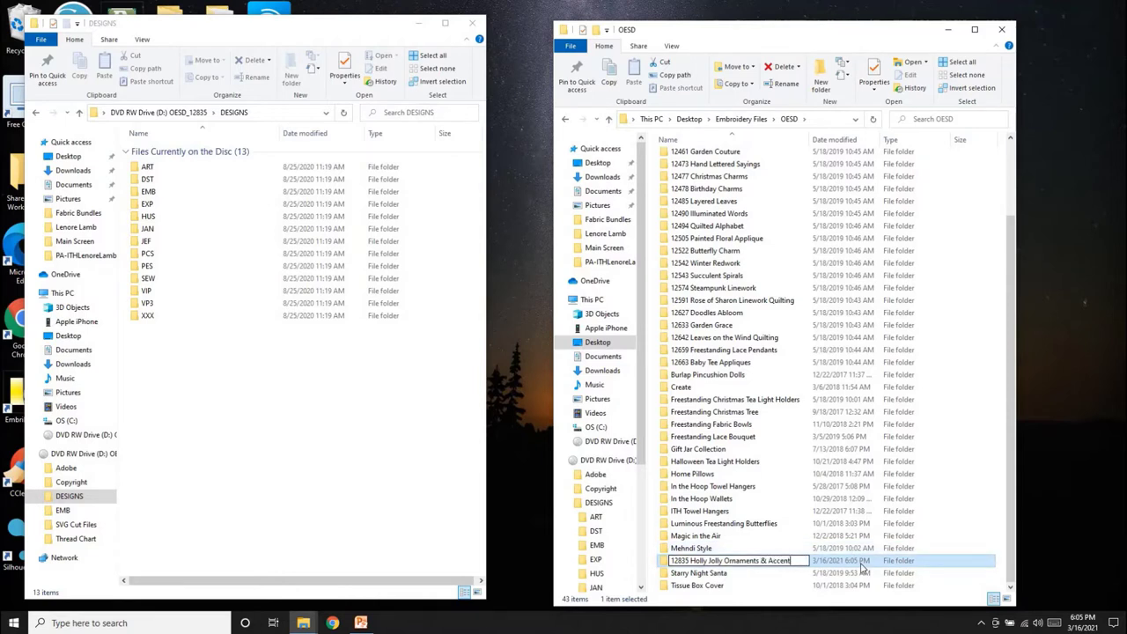
pyautogui.write('s')
pyautogui.press('Return')
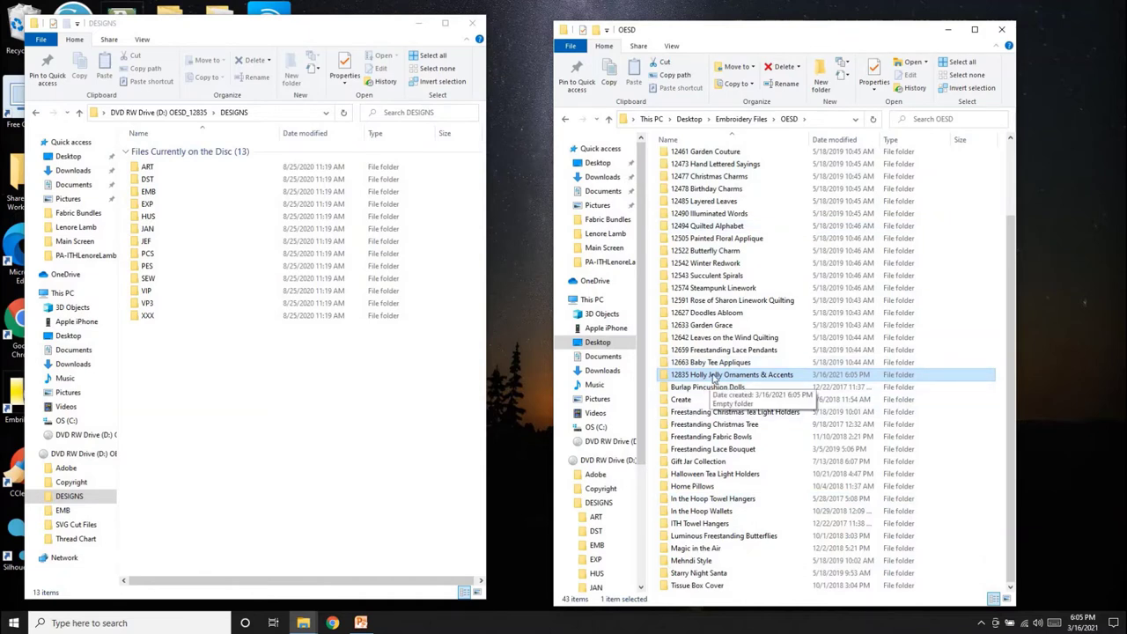
# Open the new Holly Jolly folder on the right, then select all 51 files in the disc's PES folder.
pyautogui.doubleClick(715, 377)
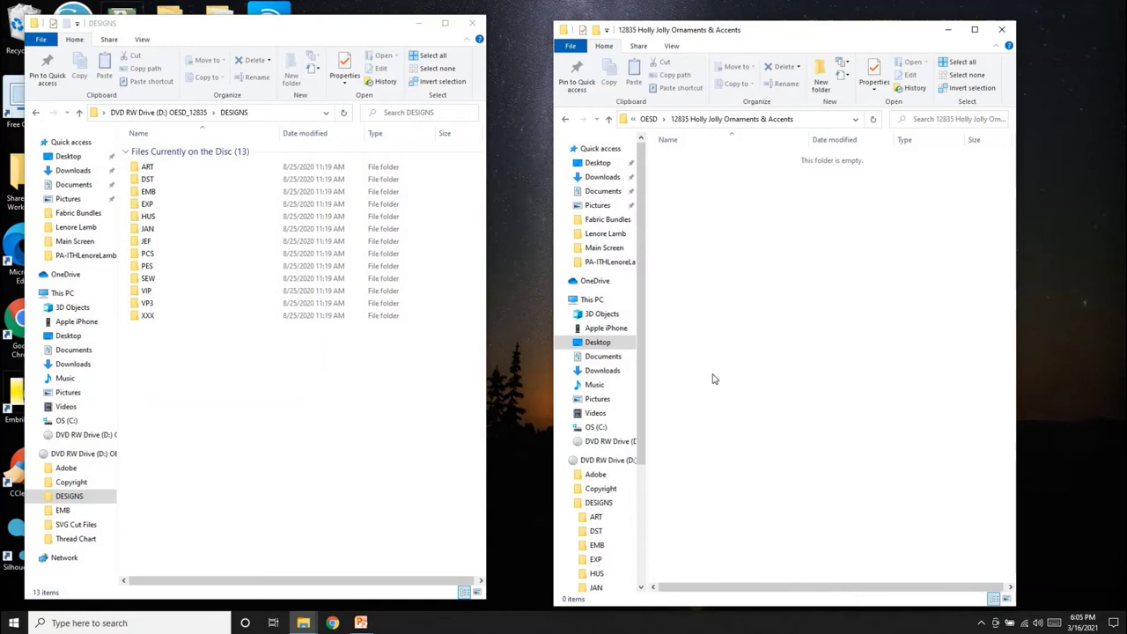
pyautogui.doubleClick(173, 268)
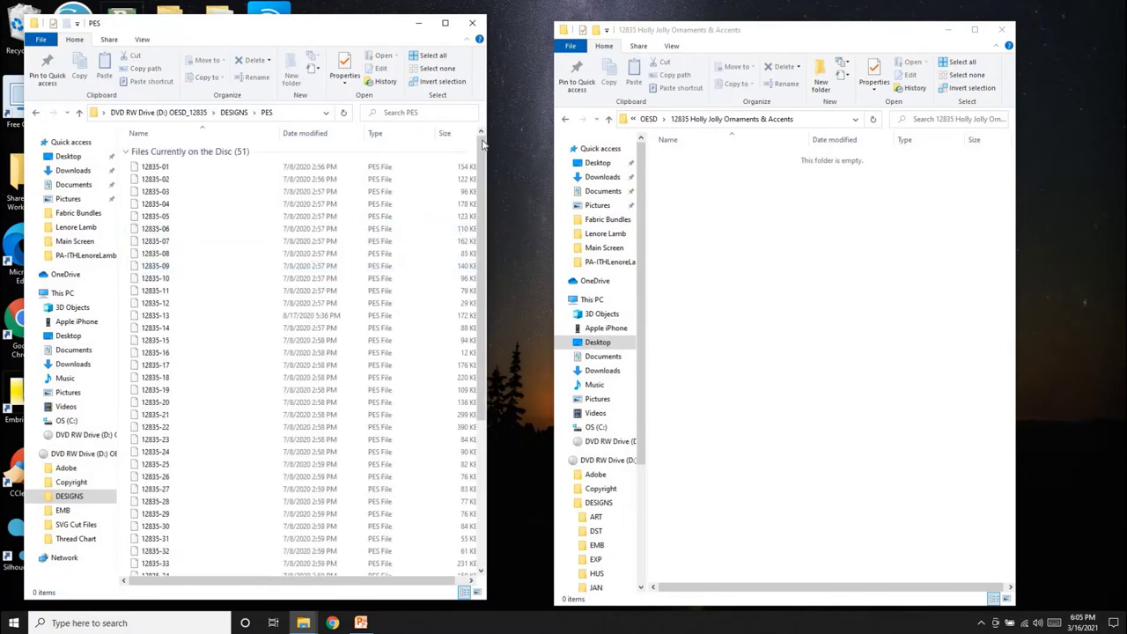
pyautogui.moveTo(483, 198)
pyautogui.mouseDown()
pyautogui.moveTo(497, 292)
pyautogui.moveTo(476, 119)
pyautogui.mouseUp()
pyautogui.click(171, 169)
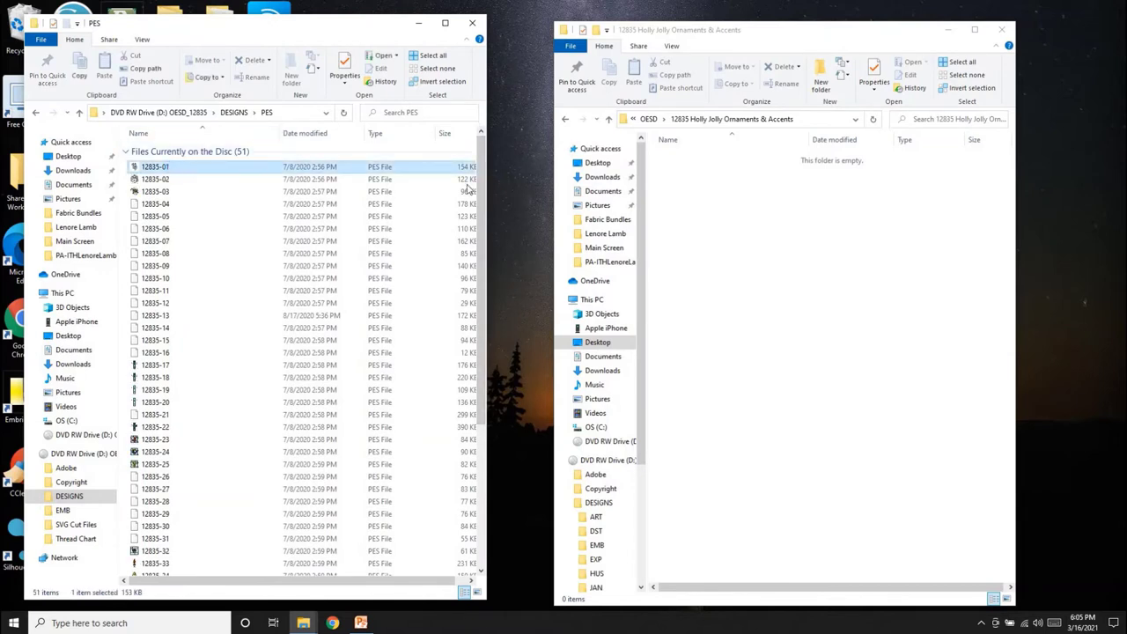
pyautogui.scroll(-1, 485, 247)
pyautogui.scroll(1, 486, 194)
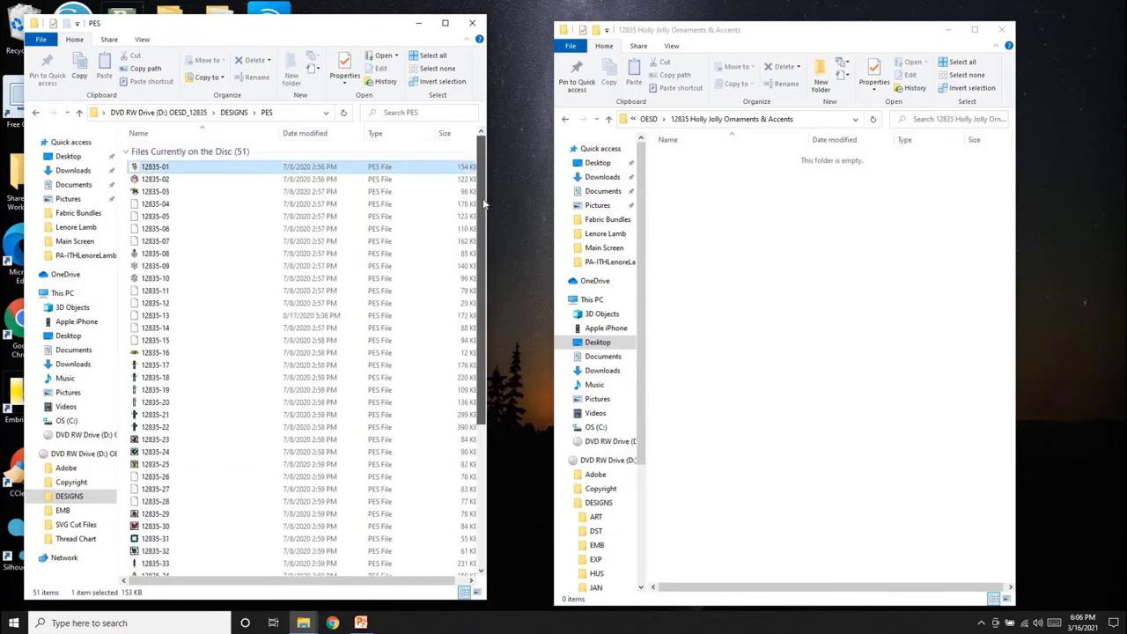
pyautogui.moveTo(488, 173); pyautogui.dragTo(492, 354)
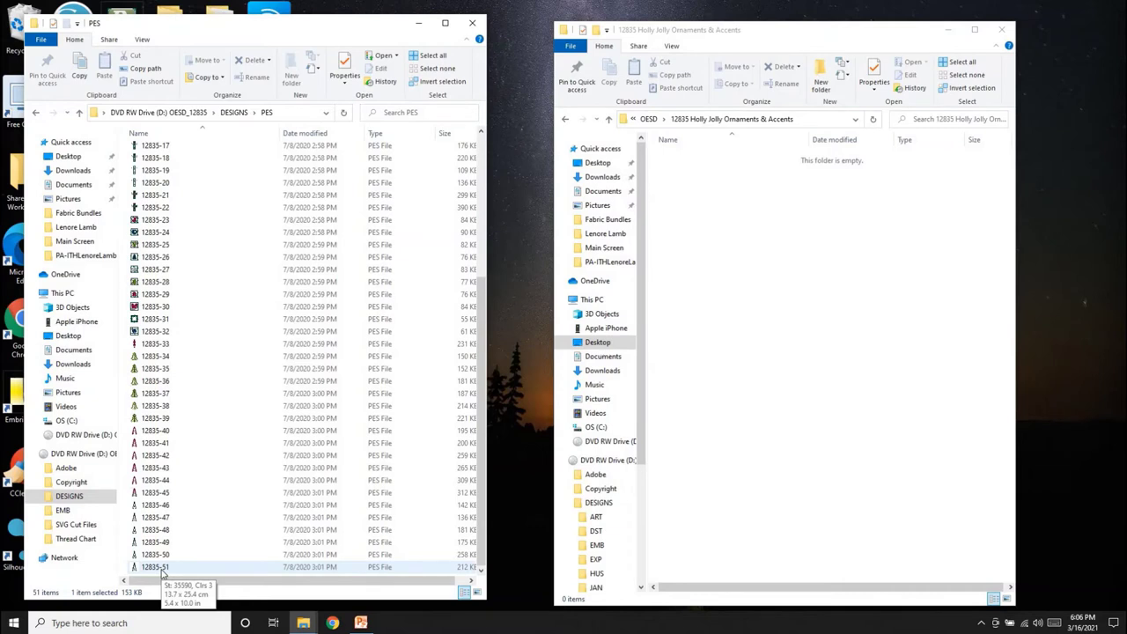
pyautogui.hotkey('ctrl', 'a')
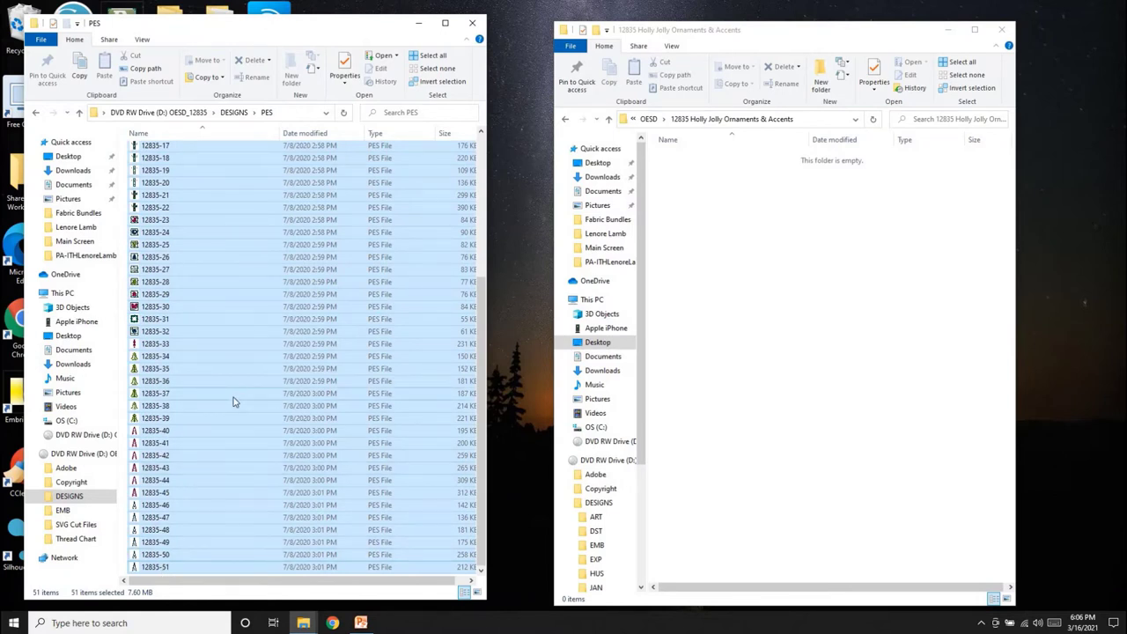
pyautogui.moveTo(235, 388)
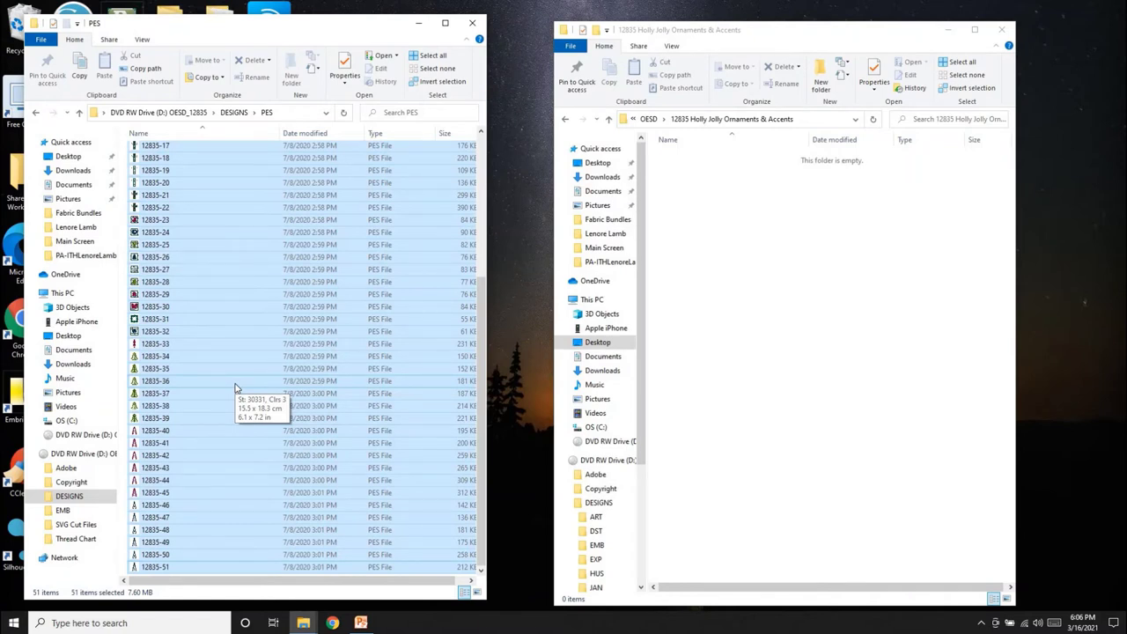
# Copy the 51 PES files into the Holly Jolly folder and return the disc window to DESIGNS.
pyautogui.moveTo(236, 388); pyautogui.dragTo(753, 275)
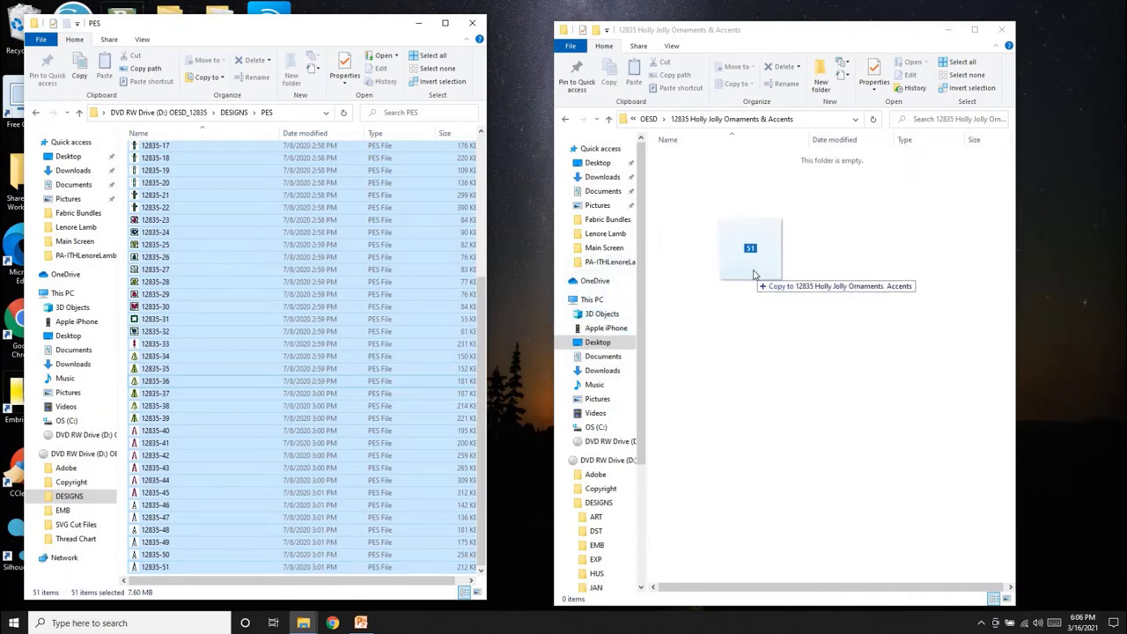
pyautogui.moveTo(753, 274); pyautogui.dragTo(749, 263)
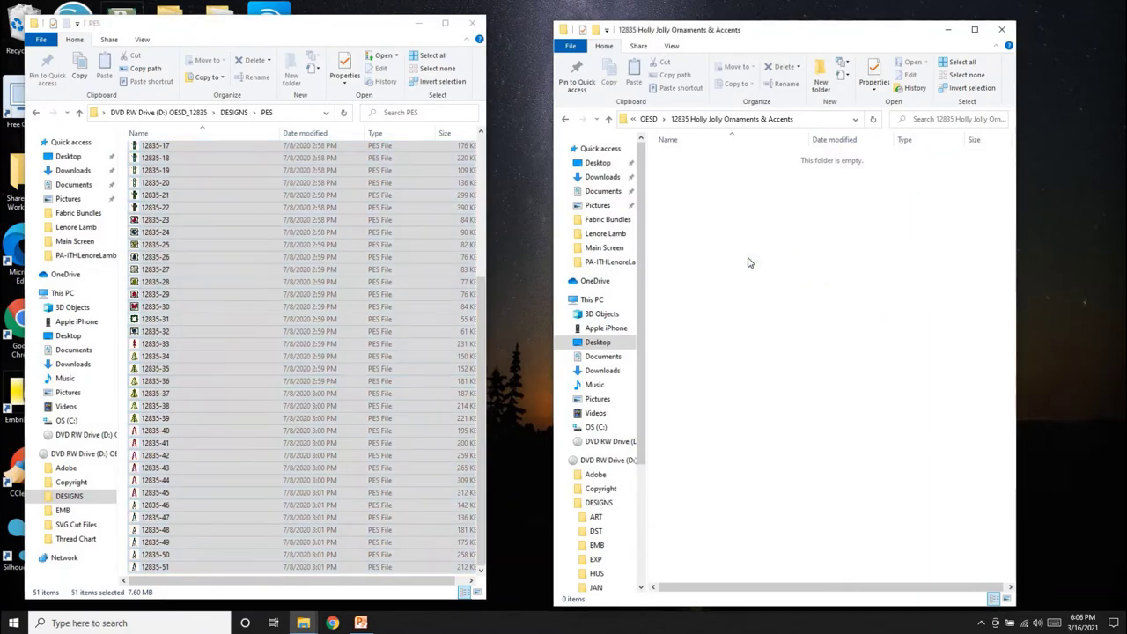
pyautogui.hotkey('ctrl', 'v')
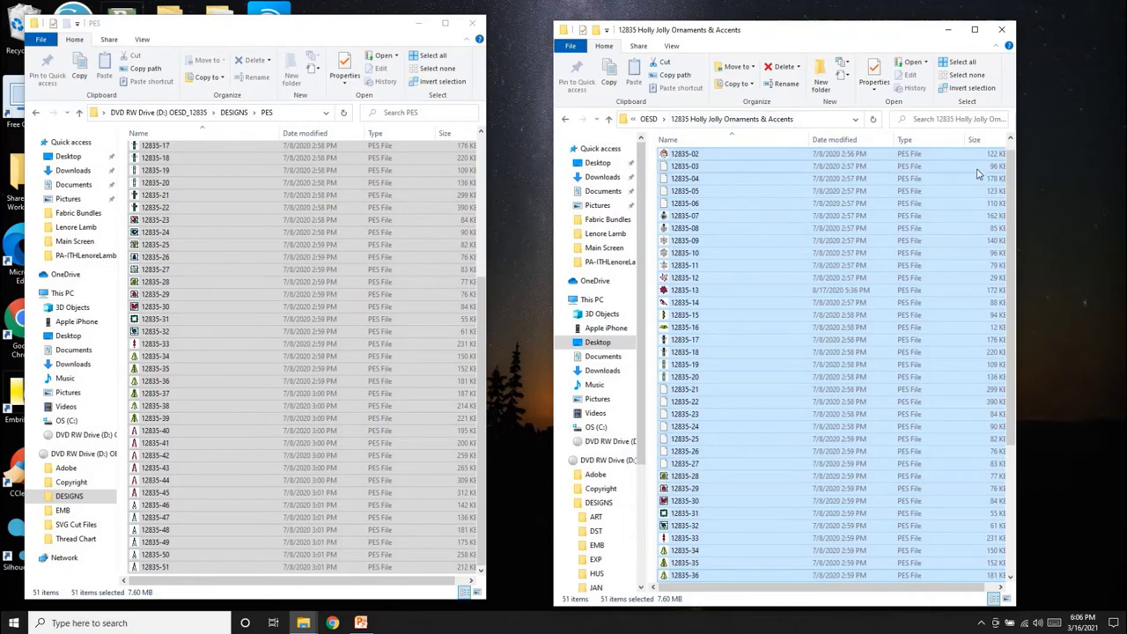
pyautogui.scroll(-1, 1010, 192)
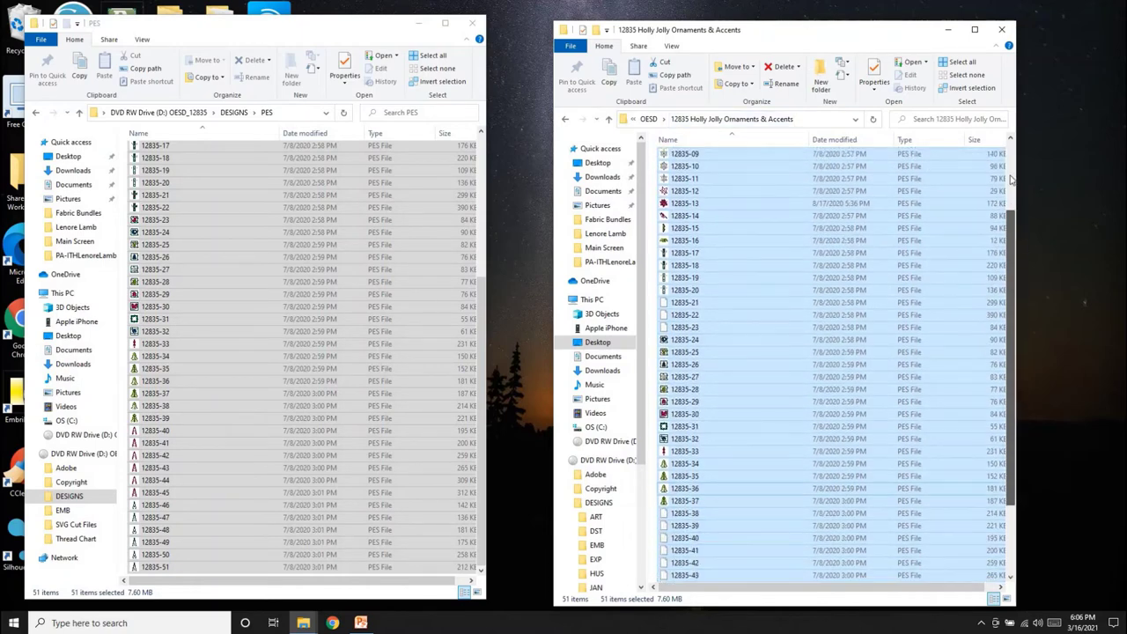
pyautogui.scroll(2, 1012, 229)
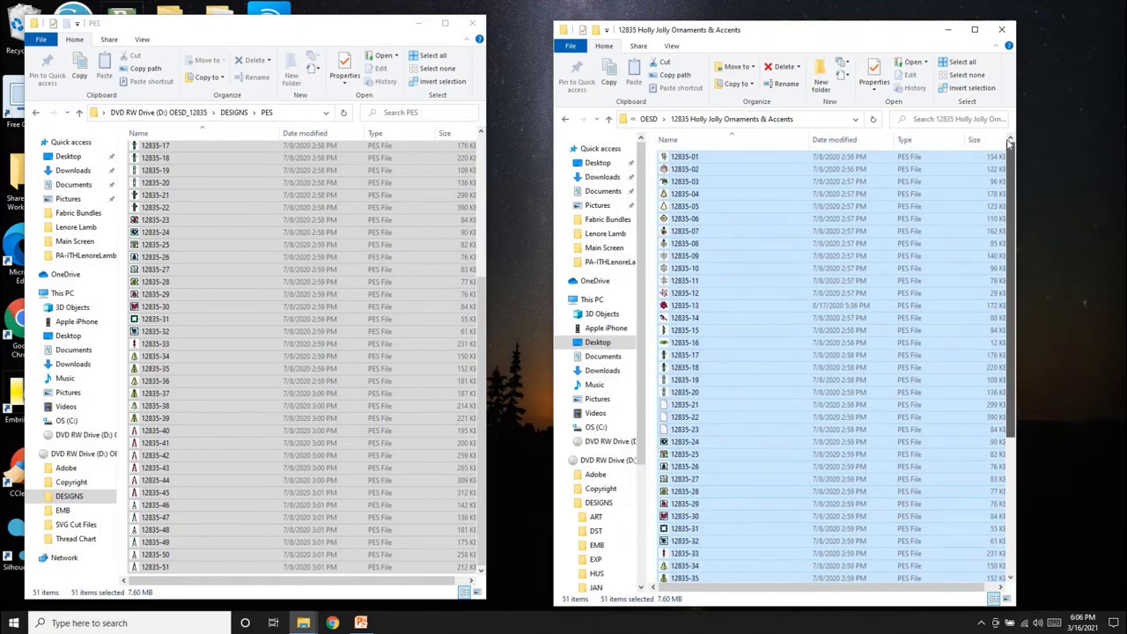
pyautogui.click(37, 115)
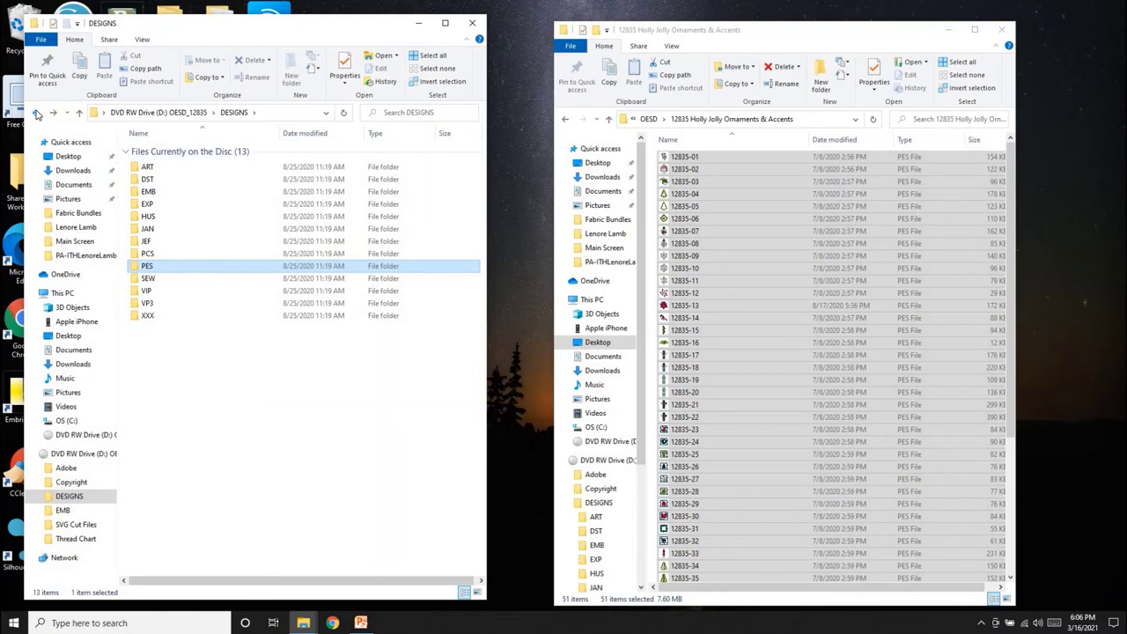
# Copy the 12835 PDF from the disc's Thread Chart folder into the Holly Jolly folder.
pyautogui.click(36, 113)
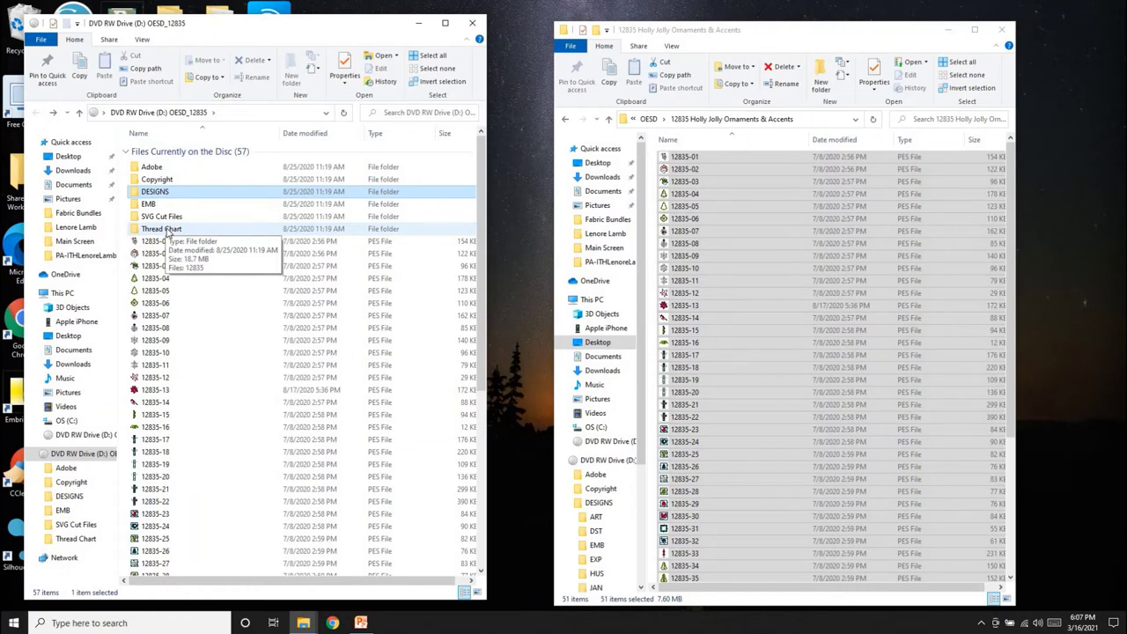
pyautogui.doubleClick(167, 231)
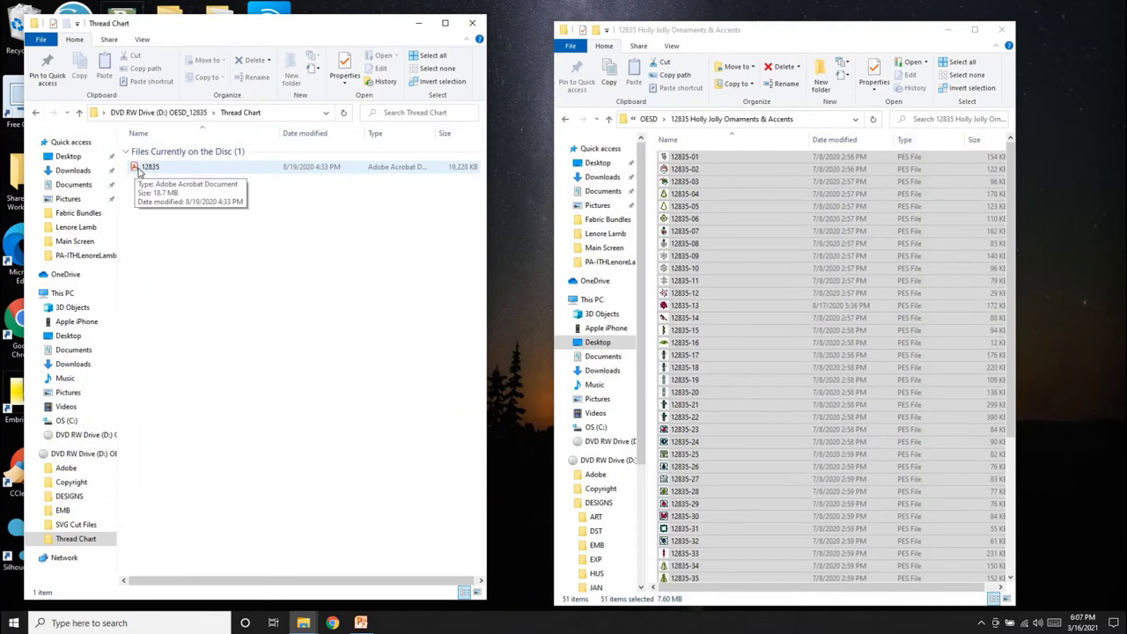
pyautogui.moveTo(152, 167); pyautogui.dragTo(783, 248)
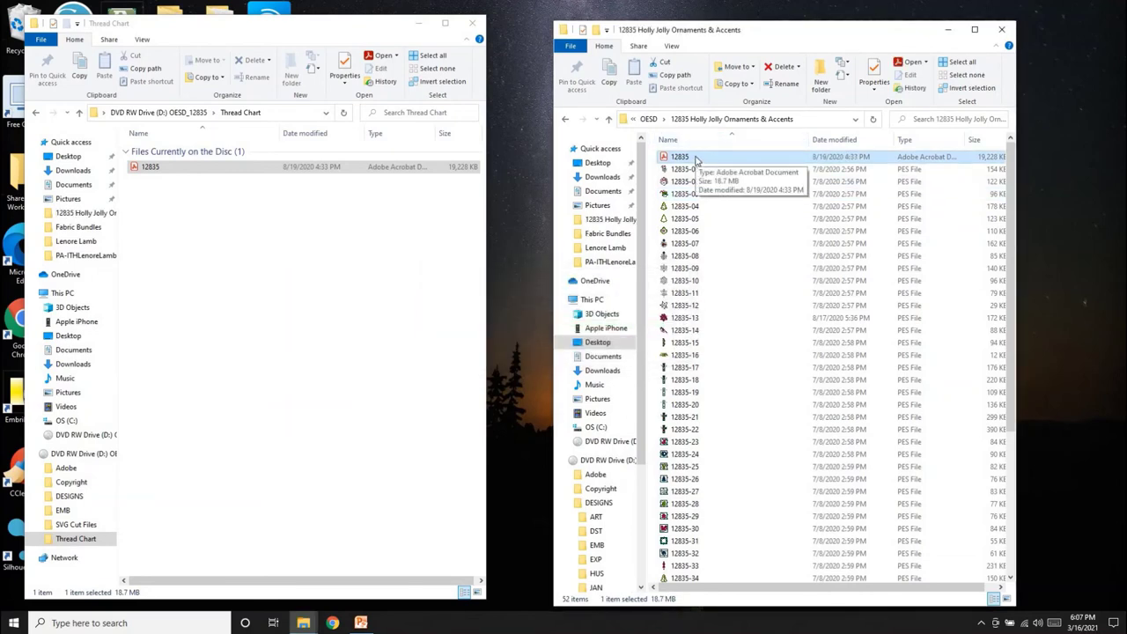
pyautogui.doubleClick(695, 157)
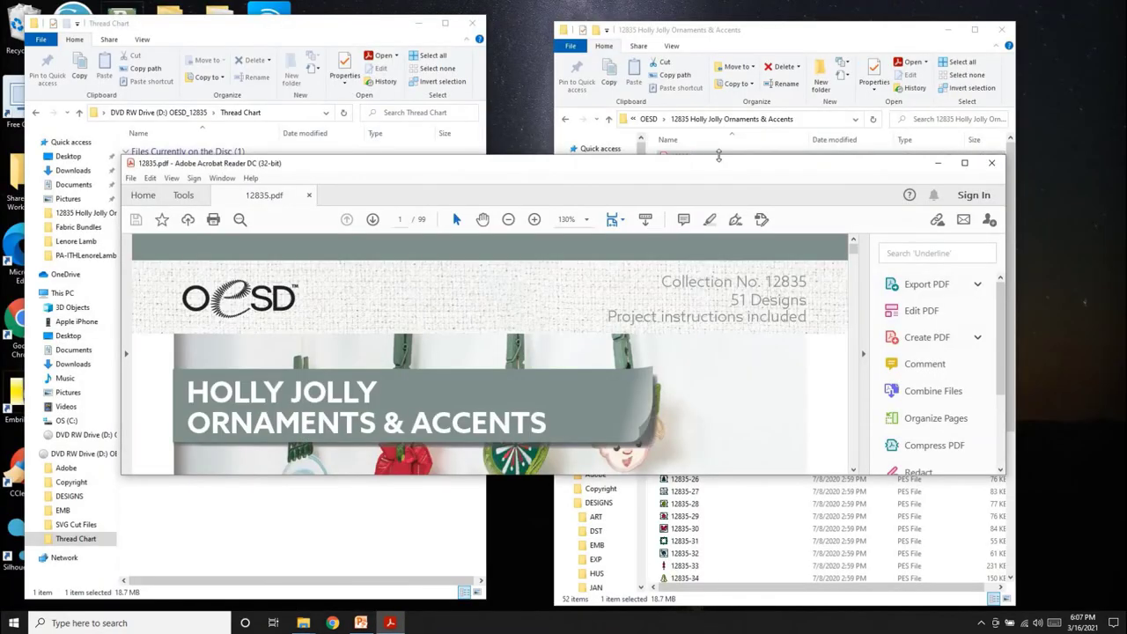
pyautogui.click(965, 167)
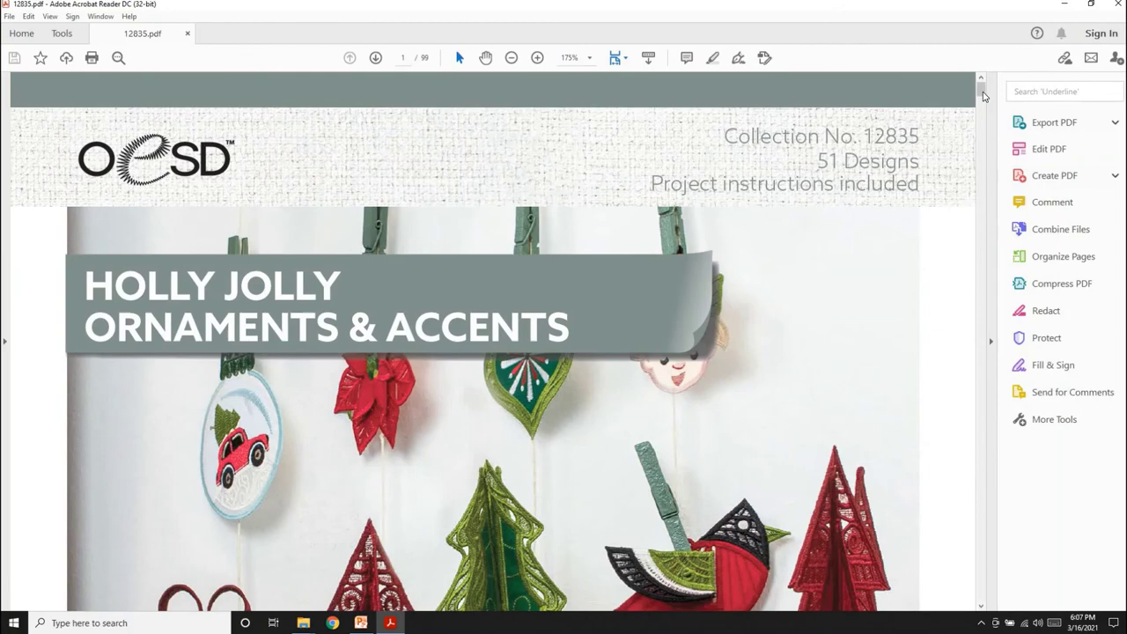
pyautogui.moveTo(983, 95); pyautogui.dragTo(988, 128)
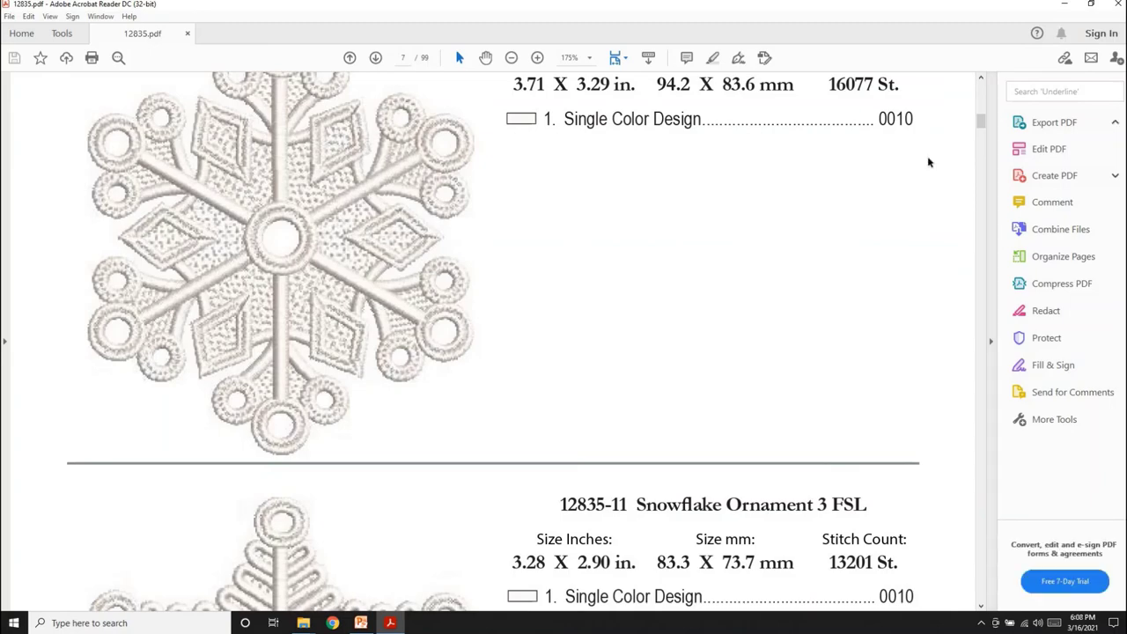
pyautogui.moveTo(981, 121); pyautogui.dragTo(989, 158)
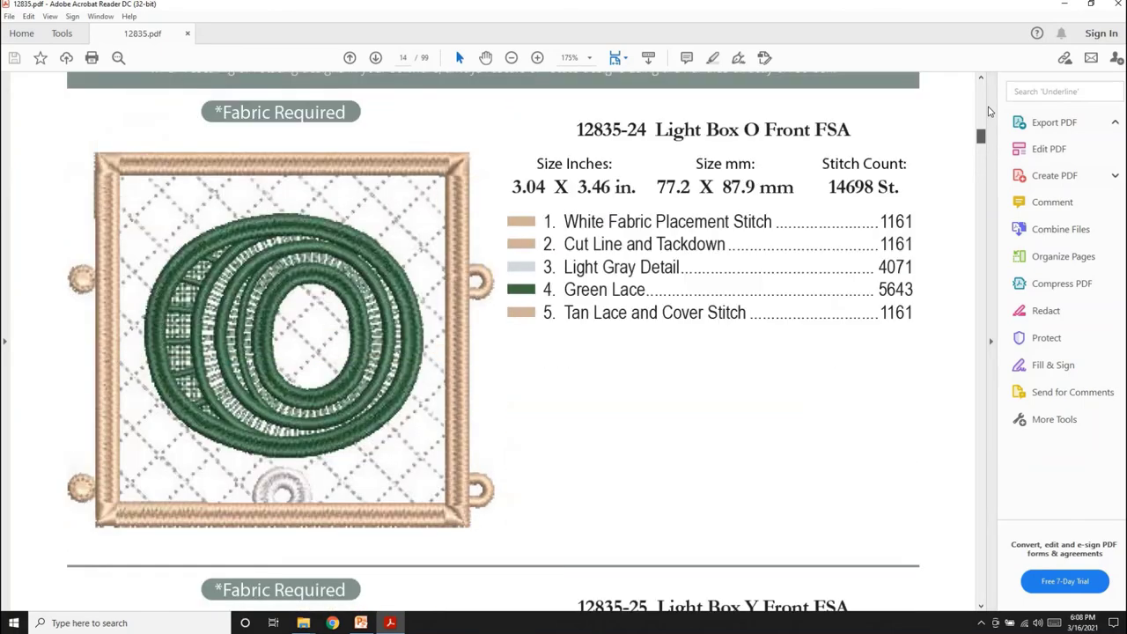
pyautogui.moveTo(988, 159); pyautogui.dragTo(983, 85)
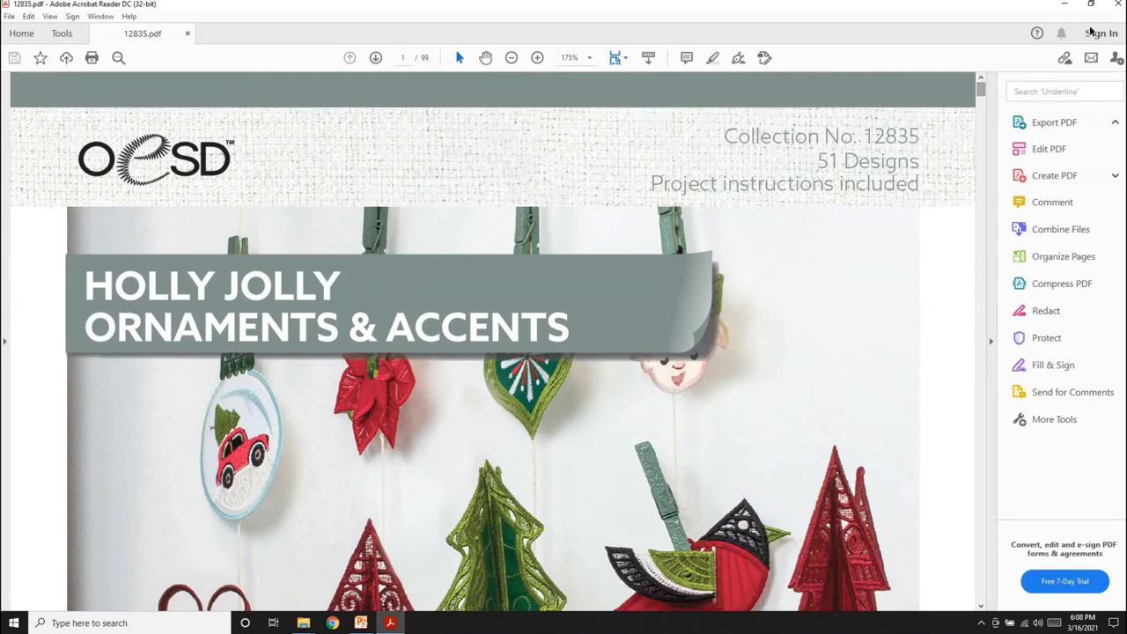
pyautogui.click(1119, 4)
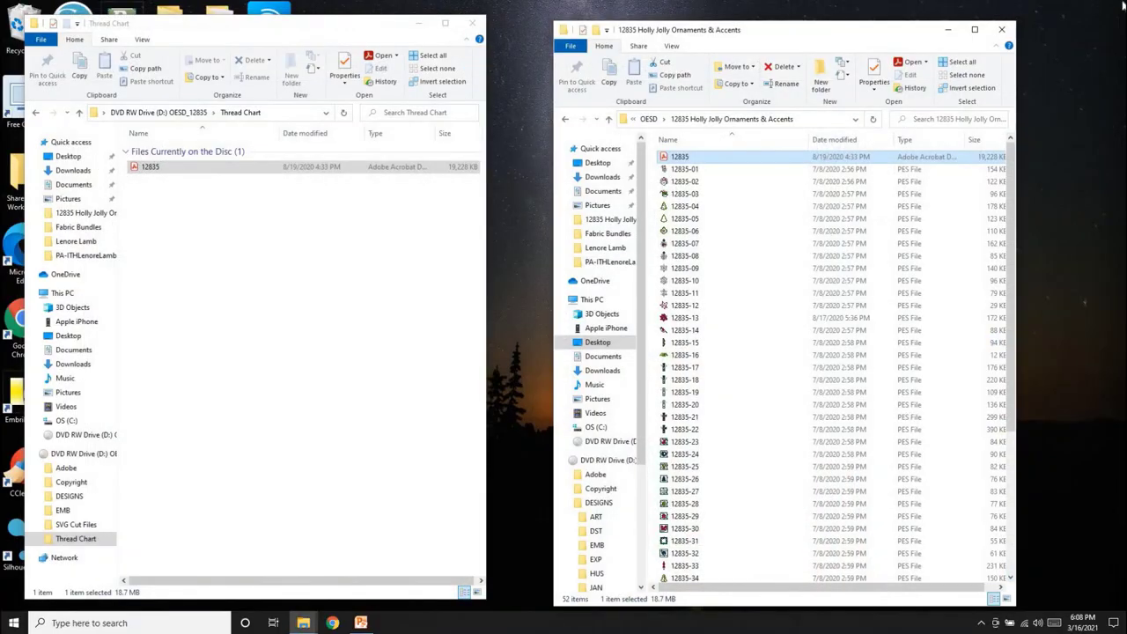